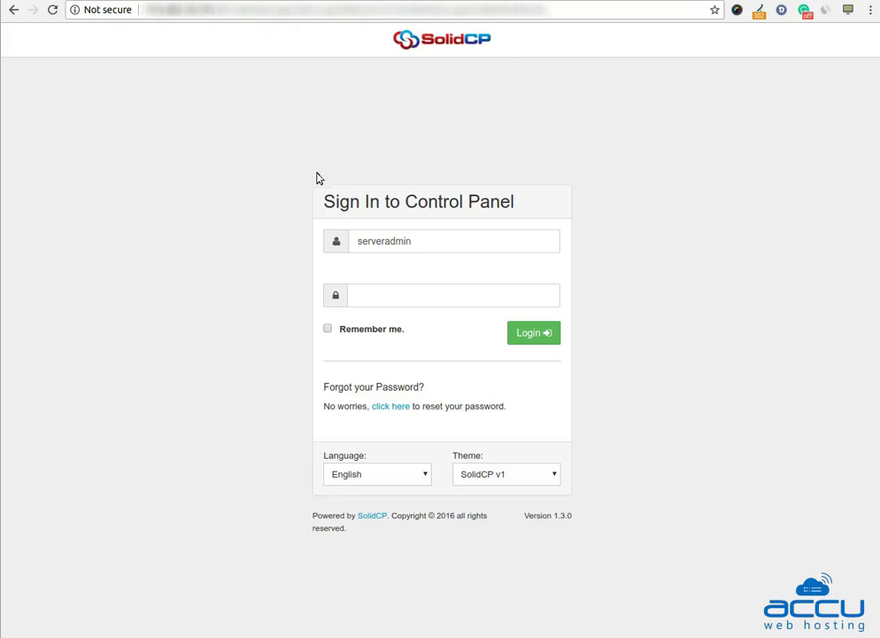
Step: Sign in to SolidCP as the server administrator with the pasted account password
click(362, 241)
click(393, 298)
key(ctrl+v)
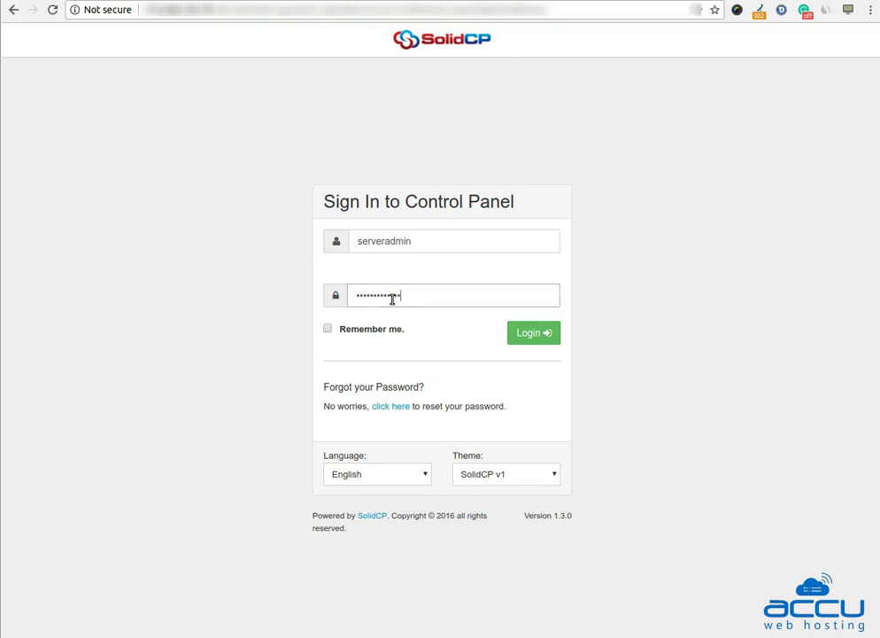
click(531, 337)
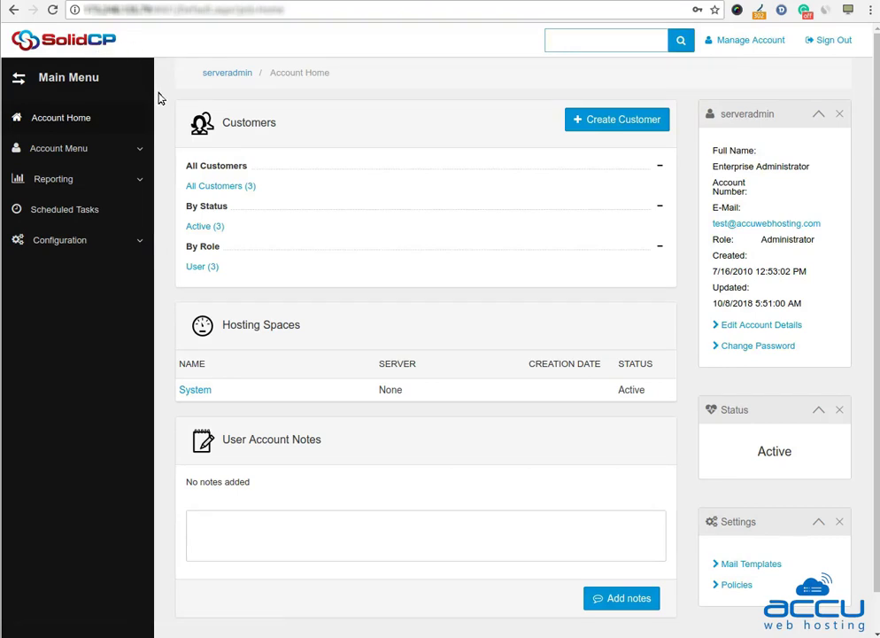
Step: Open the Server Administrator account from the All Customers (3) list
click(226, 188)
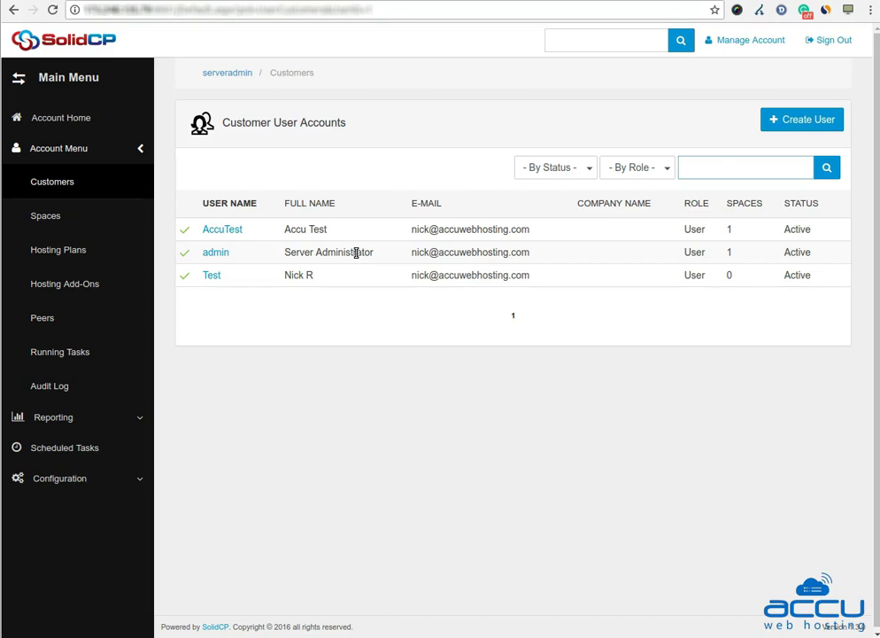
click(219, 254)
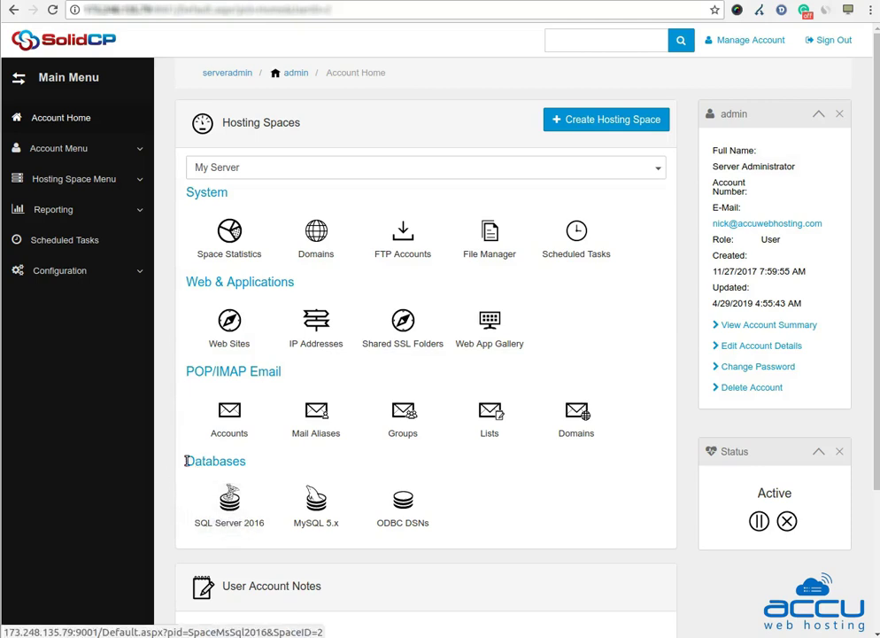
Step: Open accu15_db's properties from the SQL Server 2016 databases list
click(222, 522)
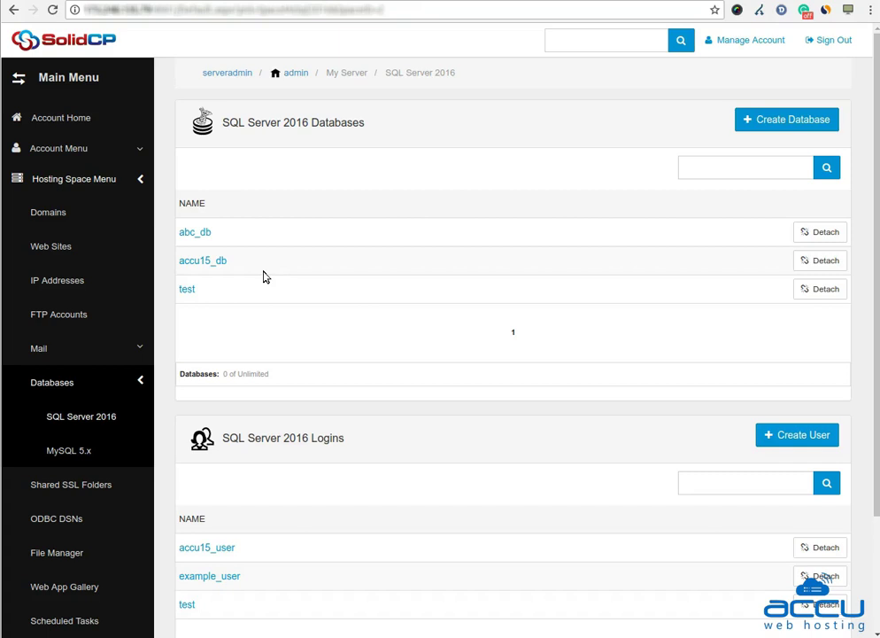
click(210, 262)
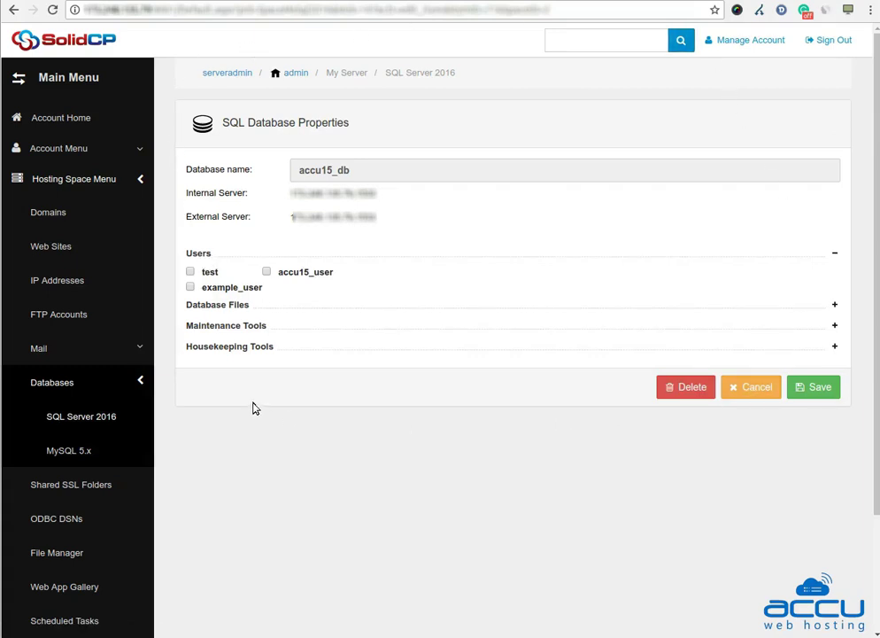
Step: Open the Backup SQL Database form for accu15_db from Maintenance Tools
click(304, 330)
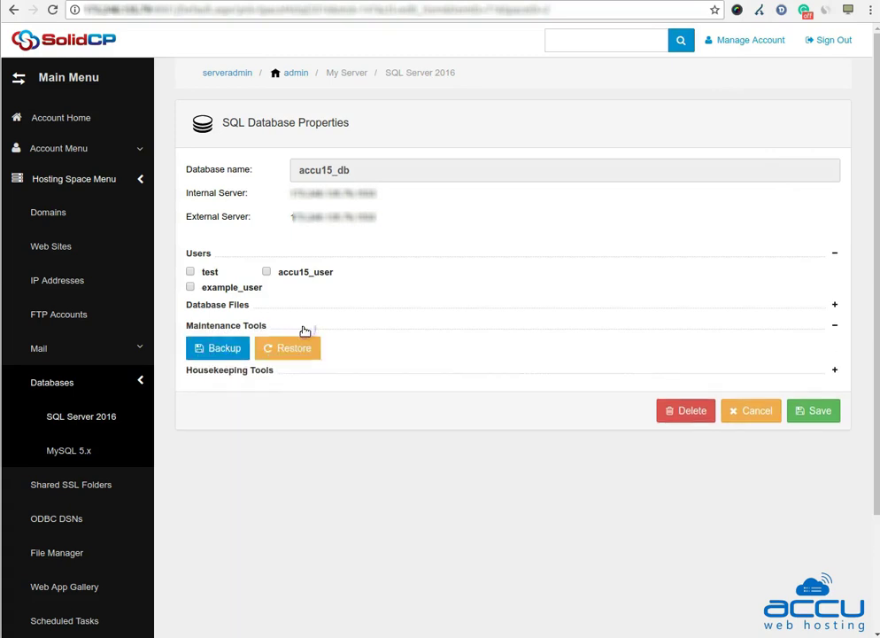
click(223, 351)
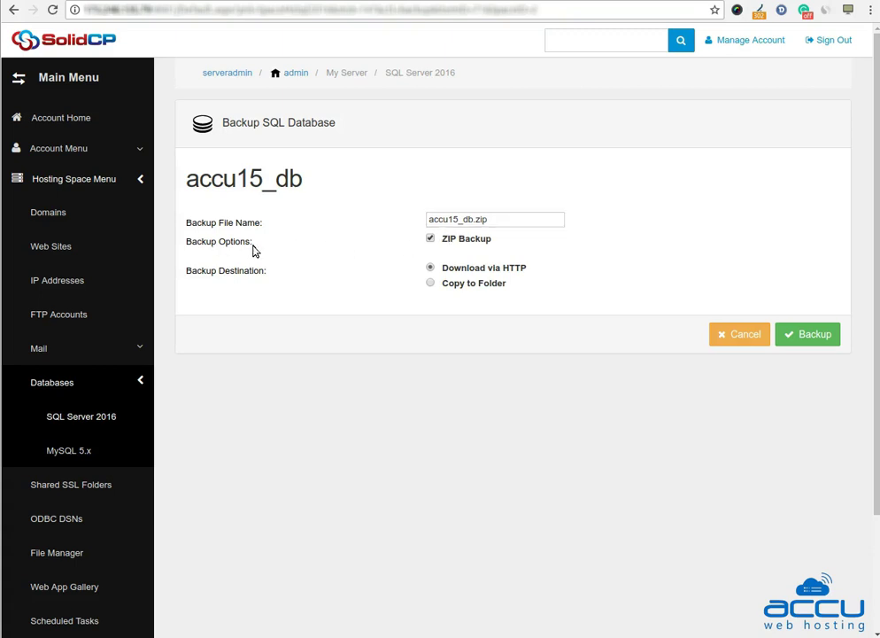
Step: Keep the accu15_db.zip backup zipped and set its destination to Copy to Folder
click(431, 239)
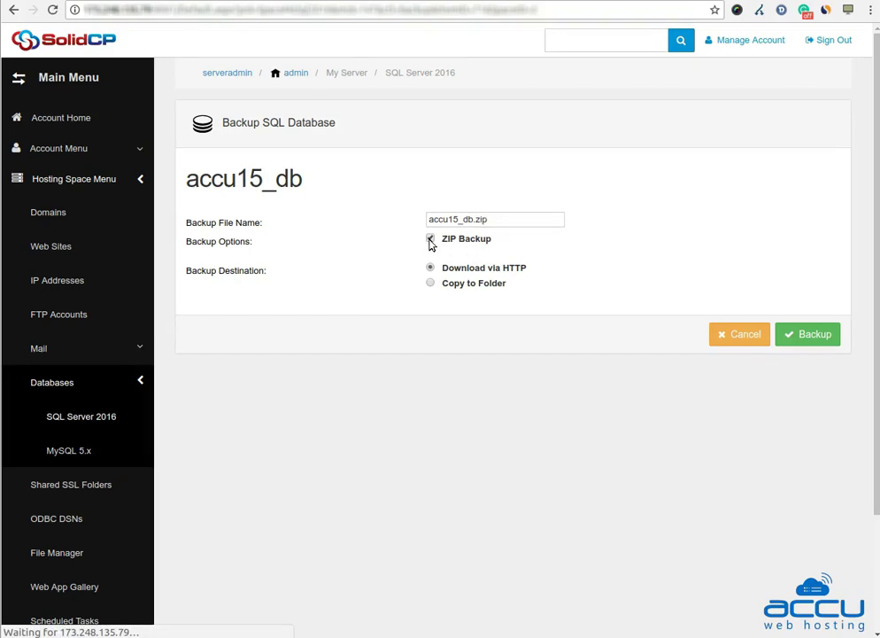
click(493, 223)
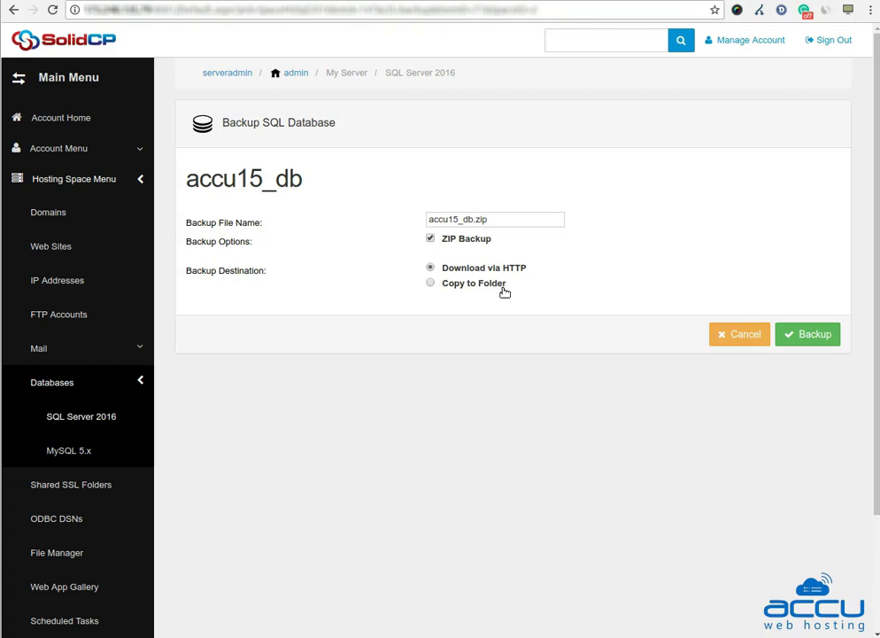
click(430, 268)
click(431, 283)
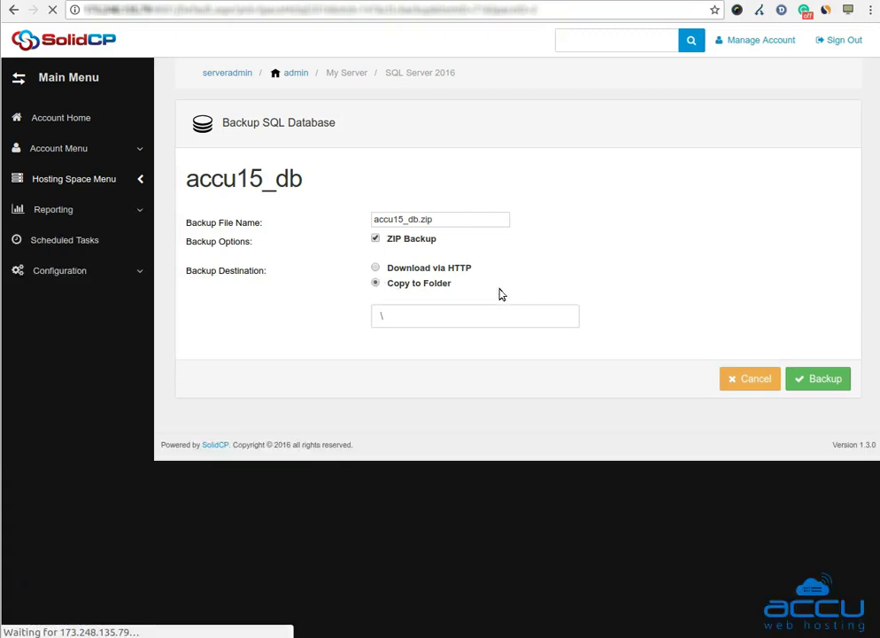
Step: Browse the Root Folder, then back up accu15_db.zip with Download via HTTP
click(436, 316)
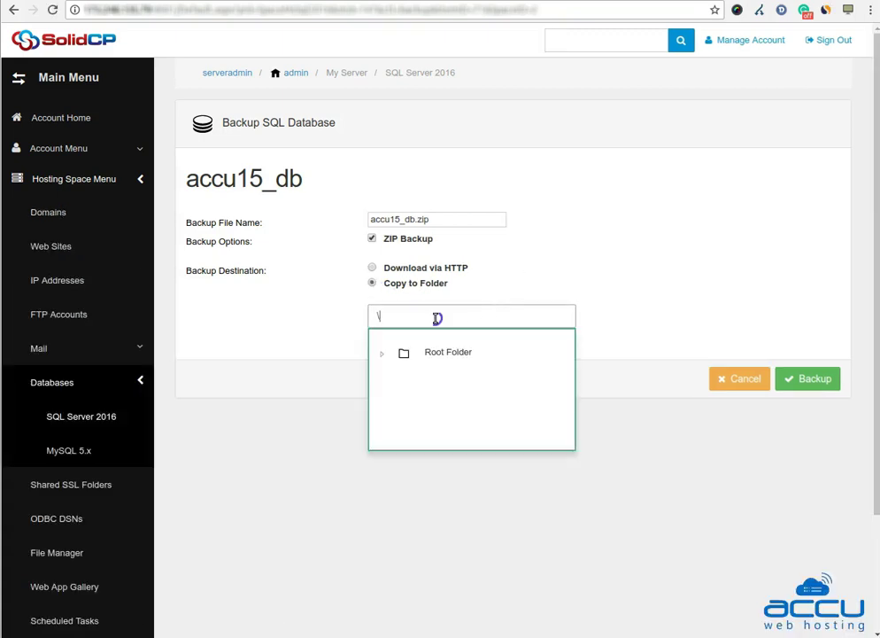
click(380, 354)
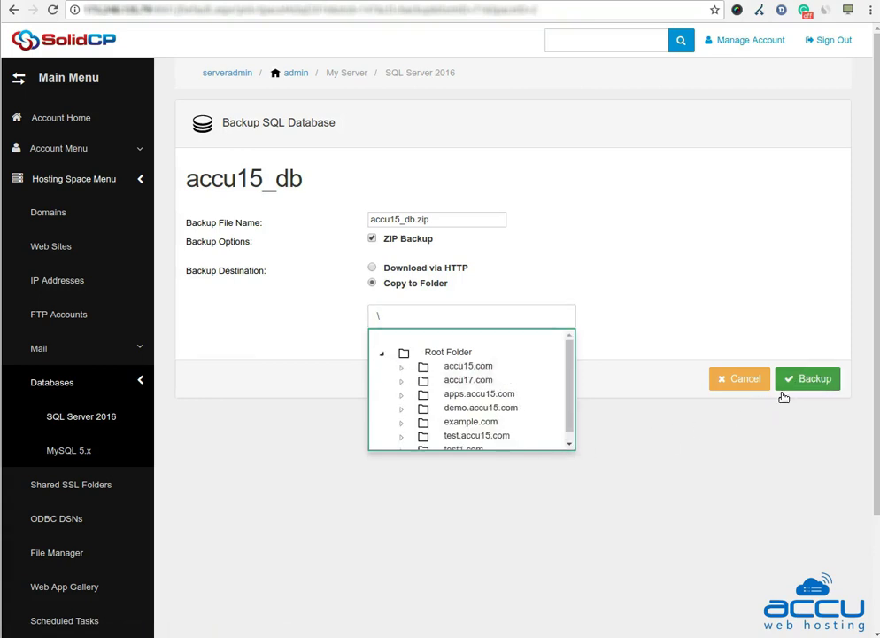
click(628, 410)
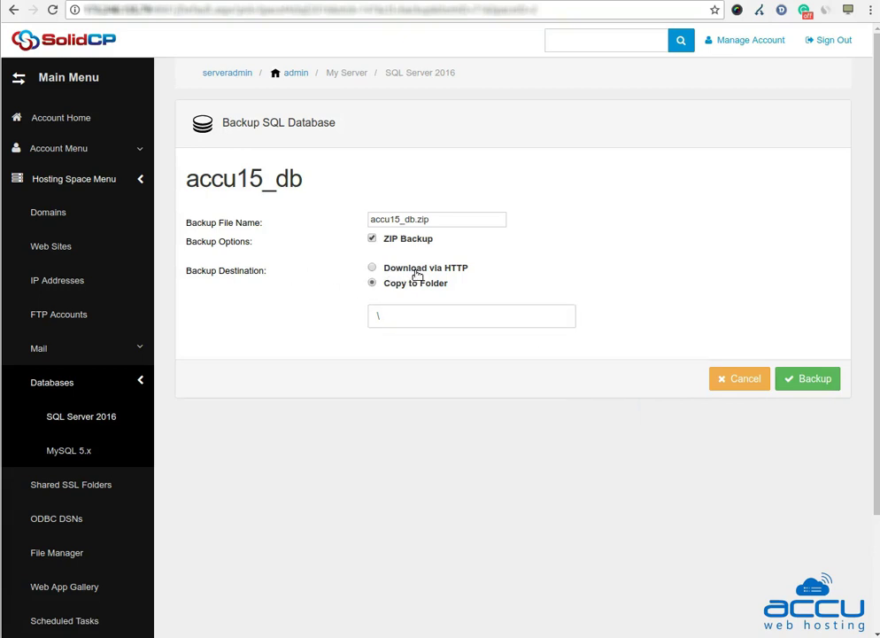
click(463, 273)
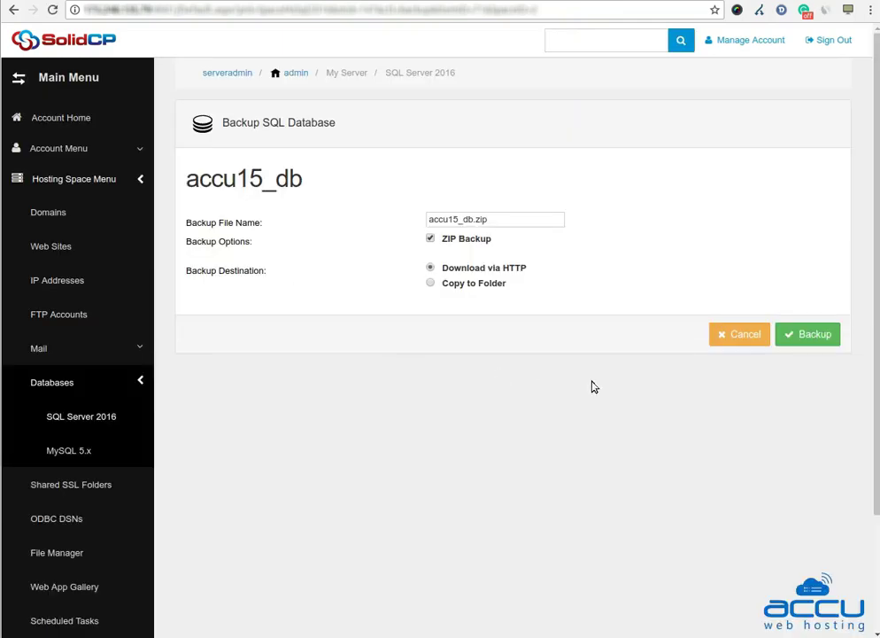
click(818, 343)
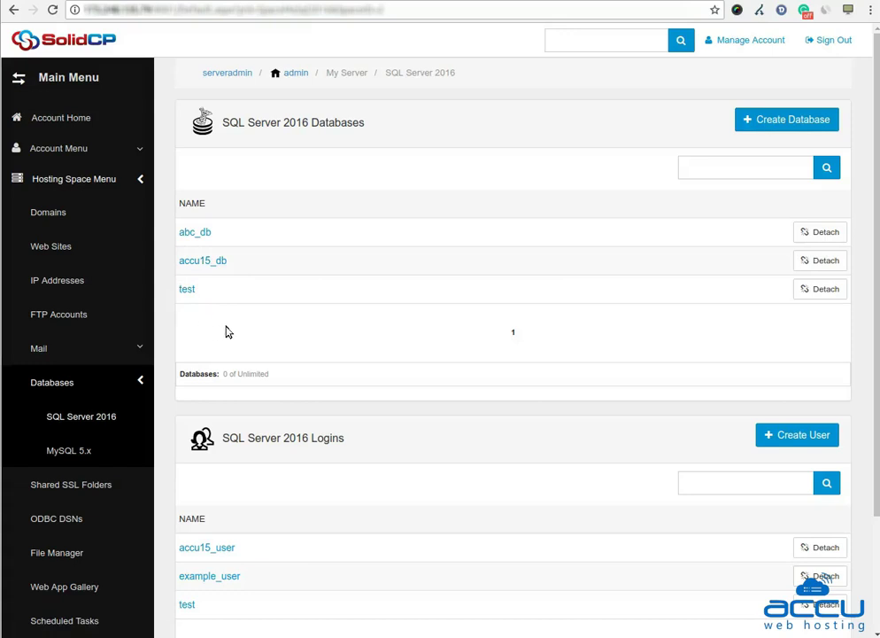
Step: Reopen accu15_db's properties and bring up its Restore SQL Database page
click(217, 263)
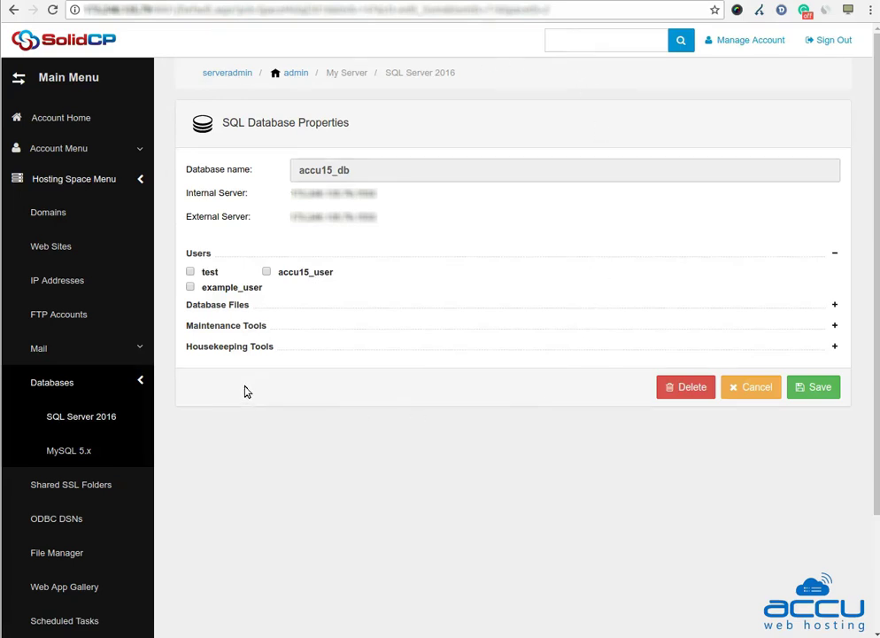
click(278, 332)
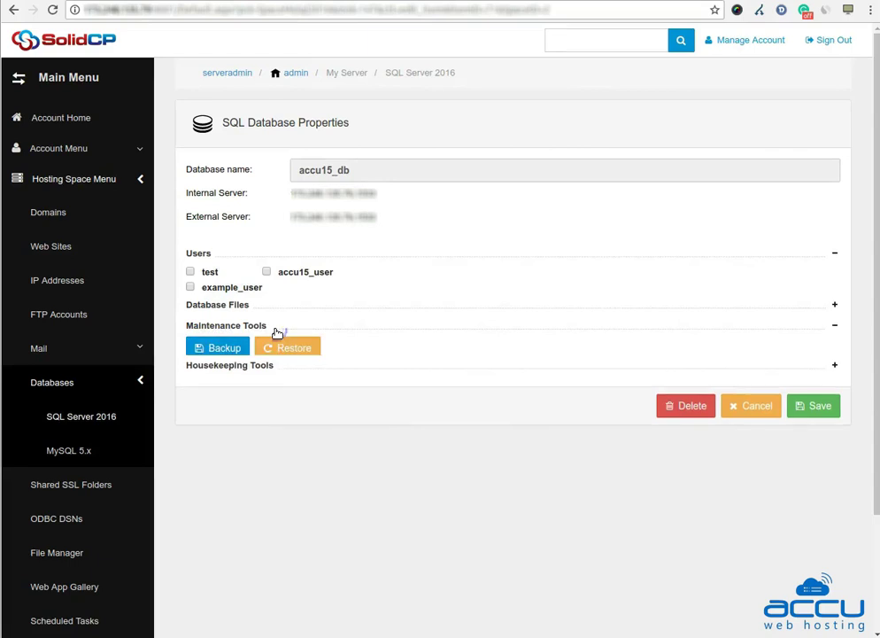
click(279, 350)
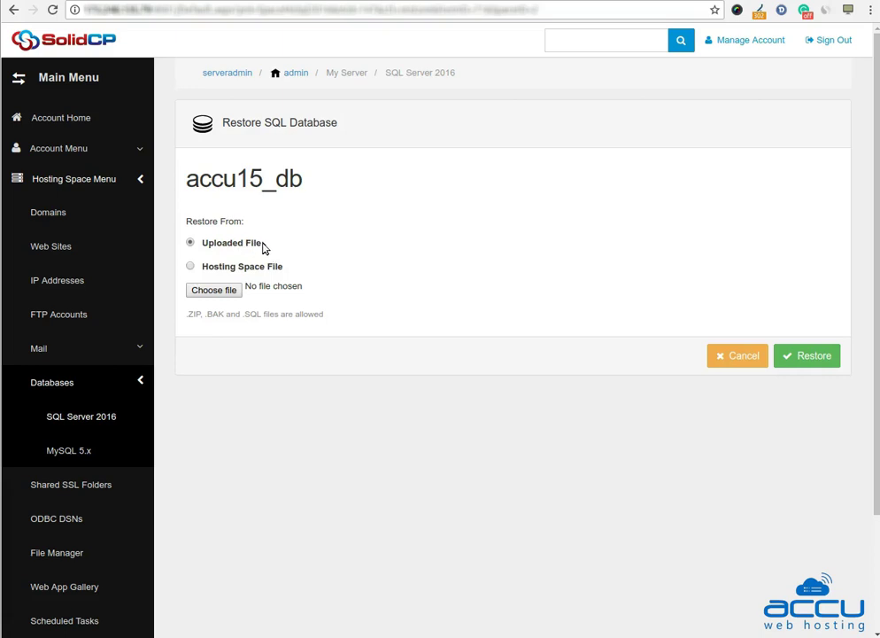
Step: Choose accu15_db.bak from Downloads as the upload, then switch to Hosting Space File
click(213, 292)
scroll(267, 440, down, 15)
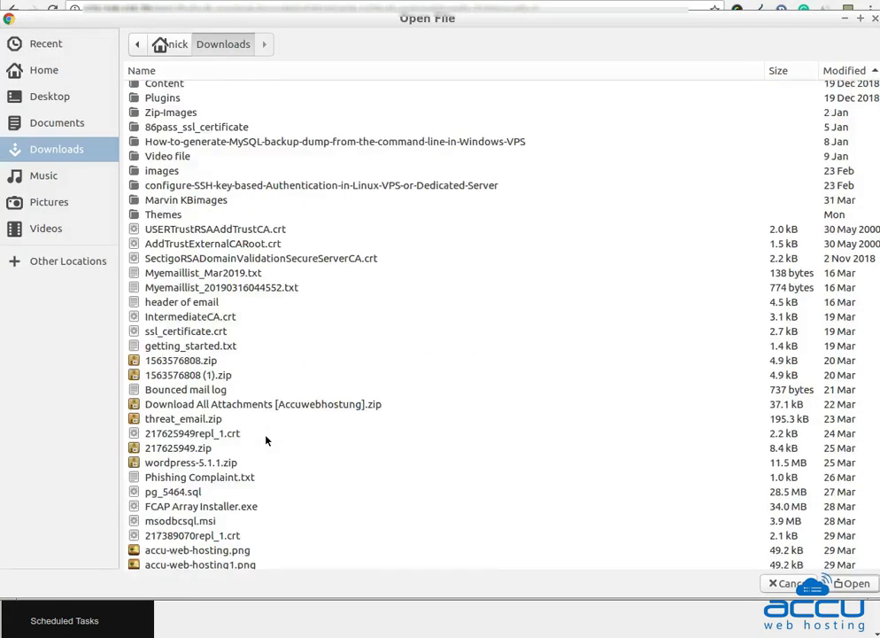
click(181, 546)
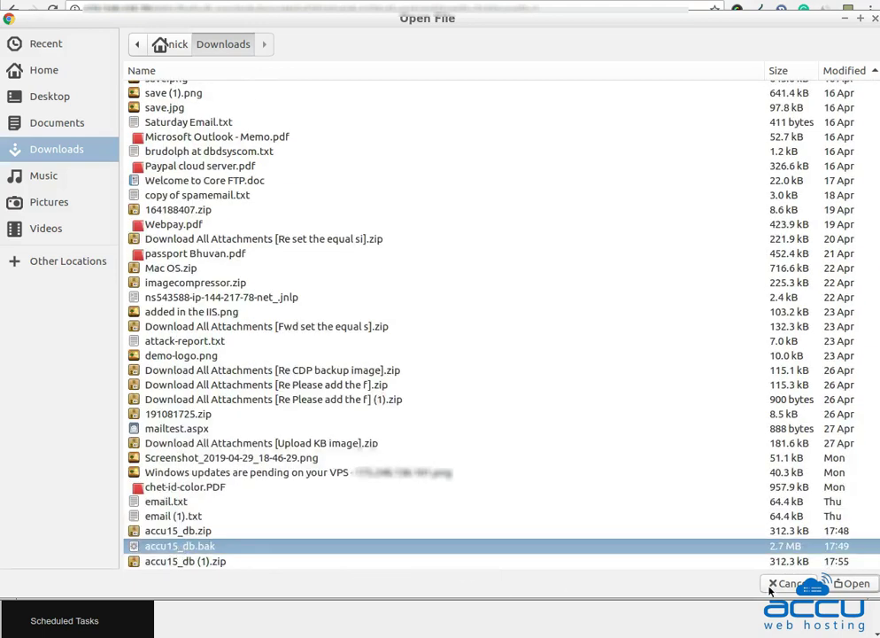
click(850, 585)
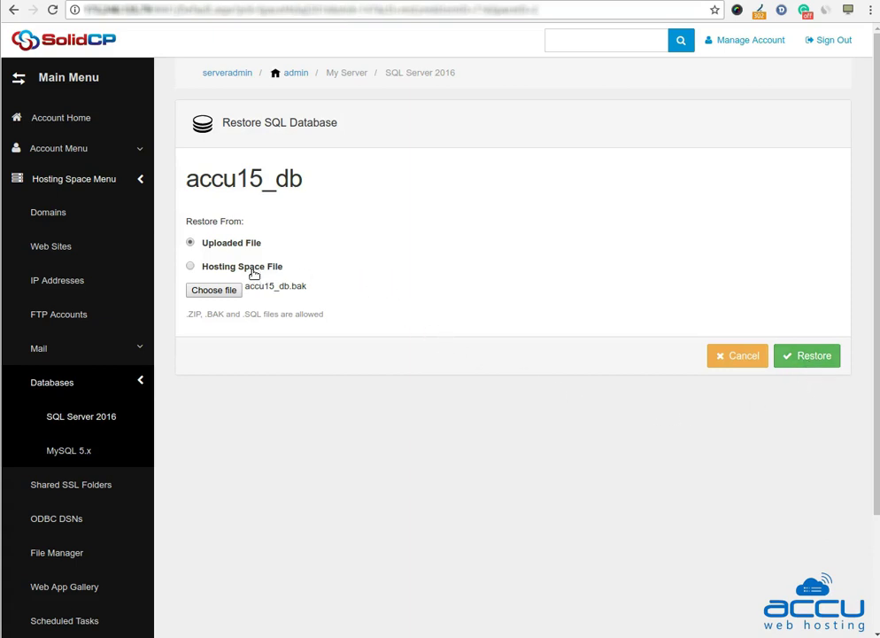
click(191, 267)
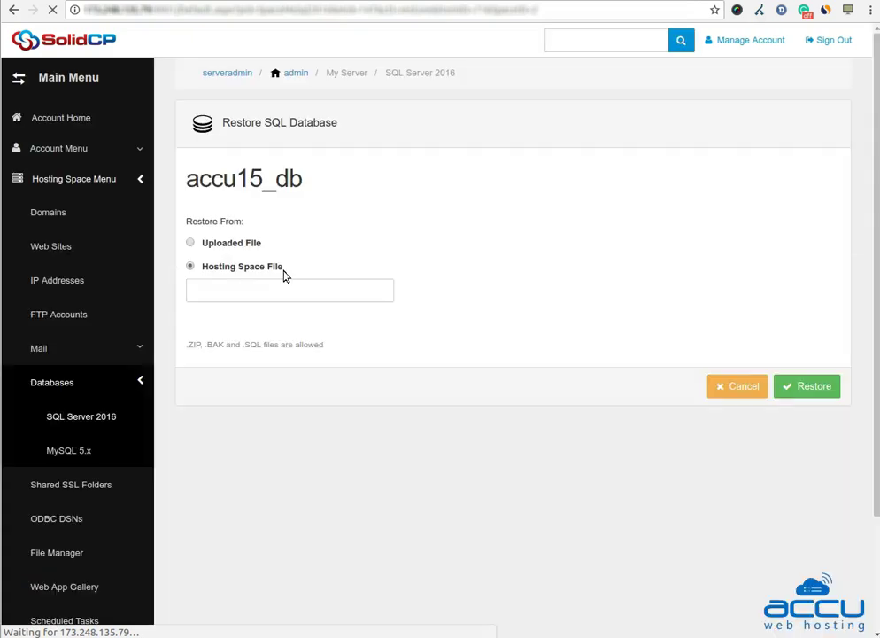
Step: Set the hosting space path to \accu15.com\accu15_db.bak, then revert to Uploaded File
click(207, 292)
click(201, 344)
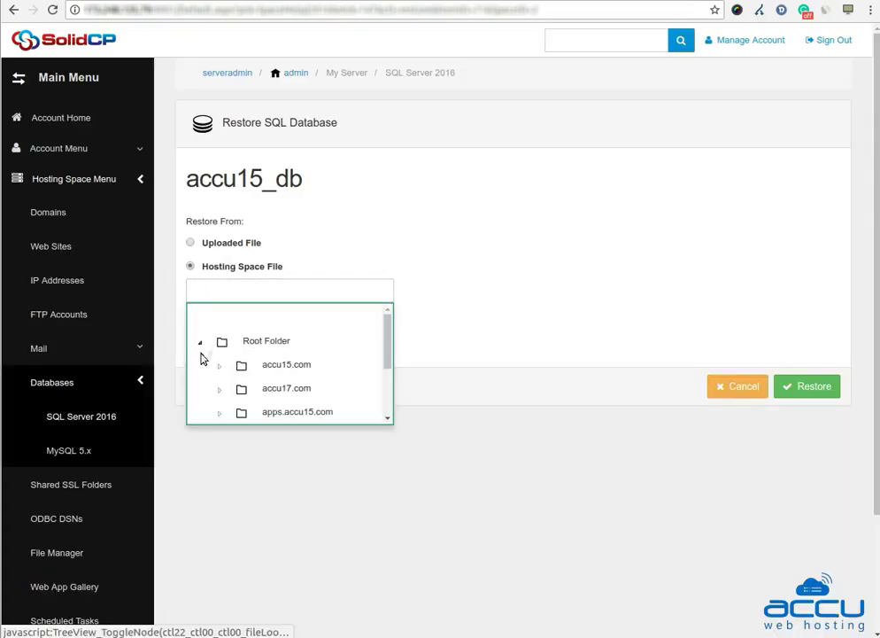
click(223, 371)
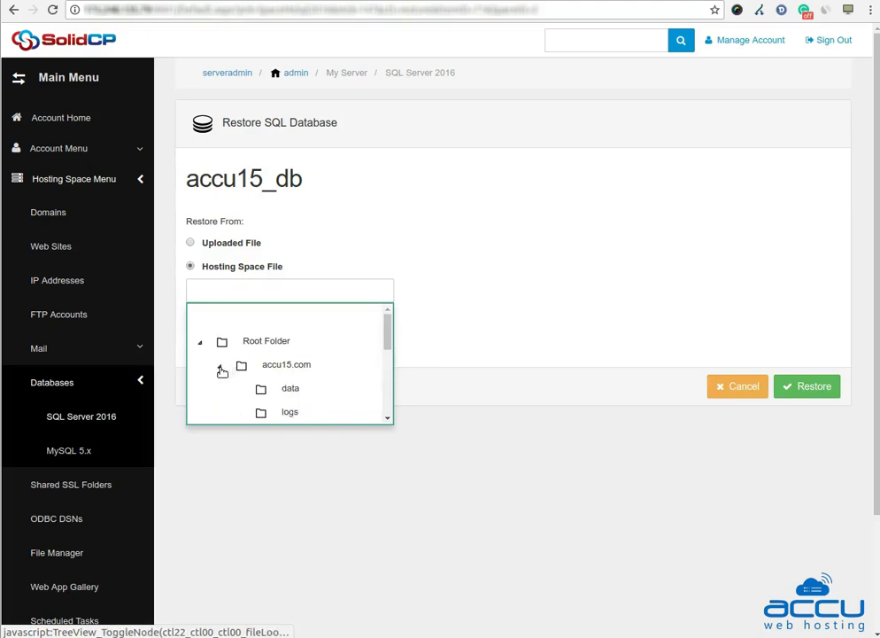
scroll(266, 387, down, 2)
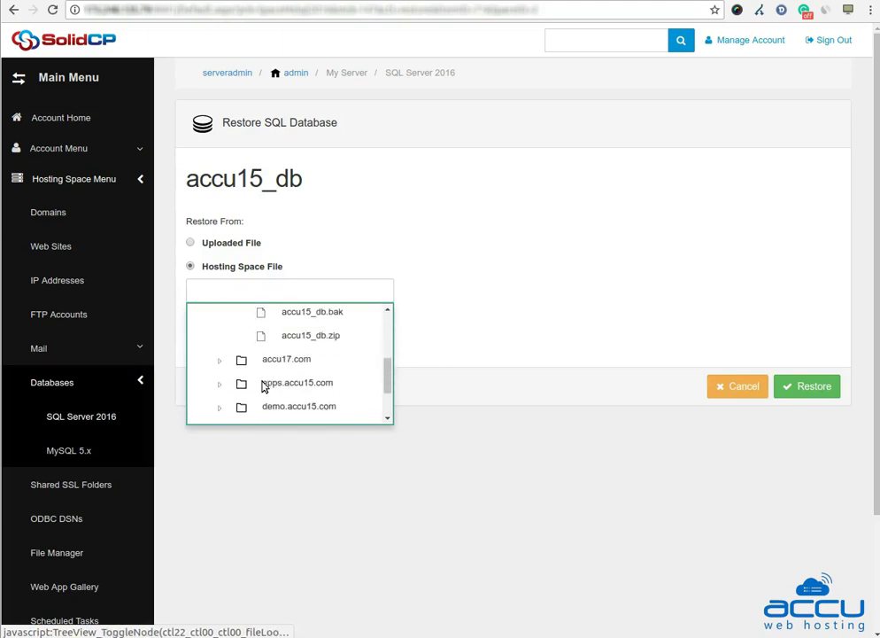
click(317, 312)
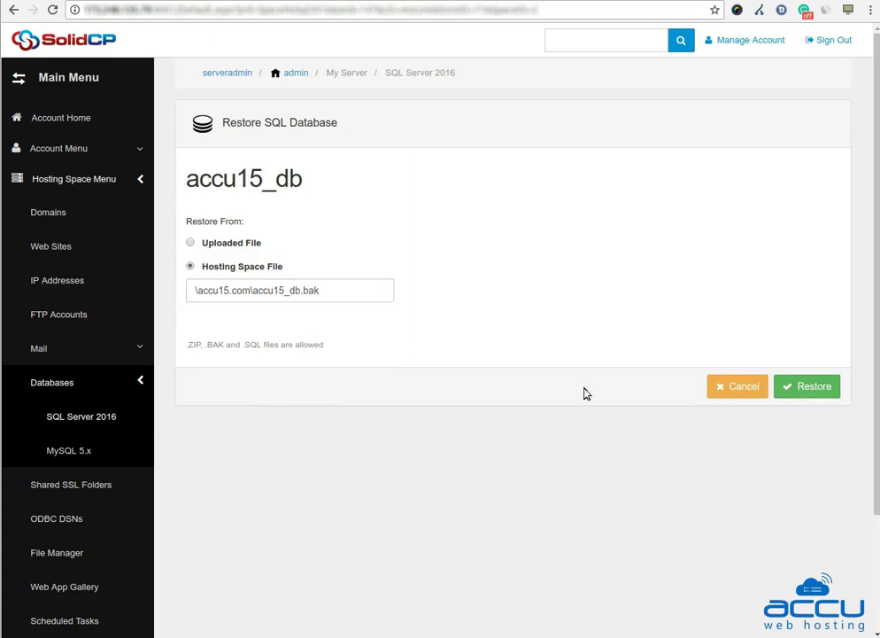
click(191, 244)
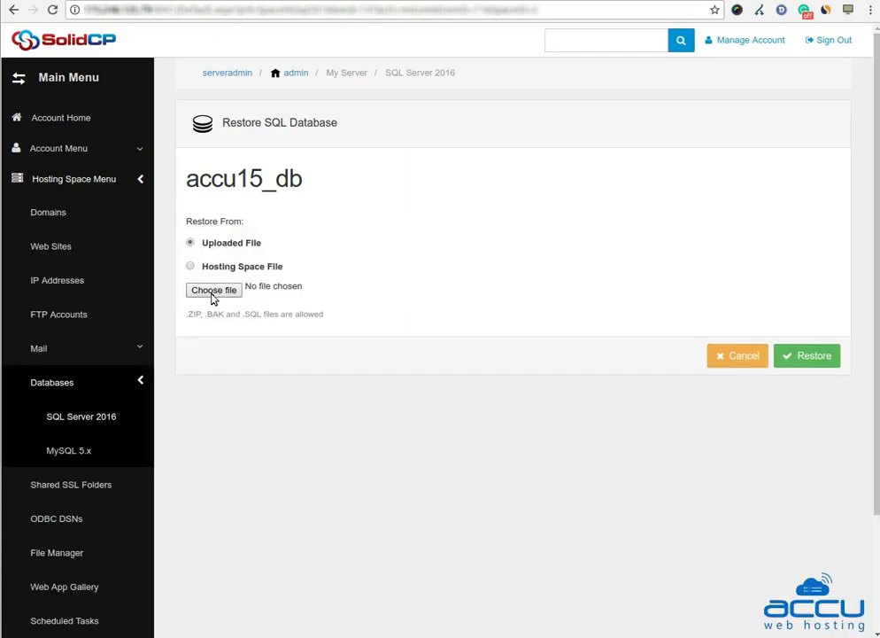
Step: Attach accu15_db.bak from the Downloads folder again as the uploaded restore file
click(213, 296)
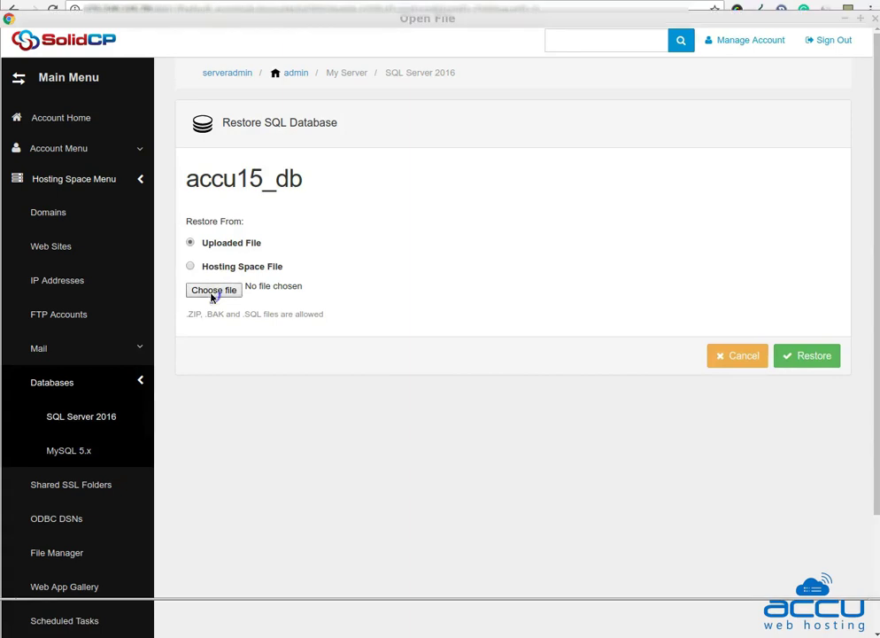
scroll(281, 500, down, 20)
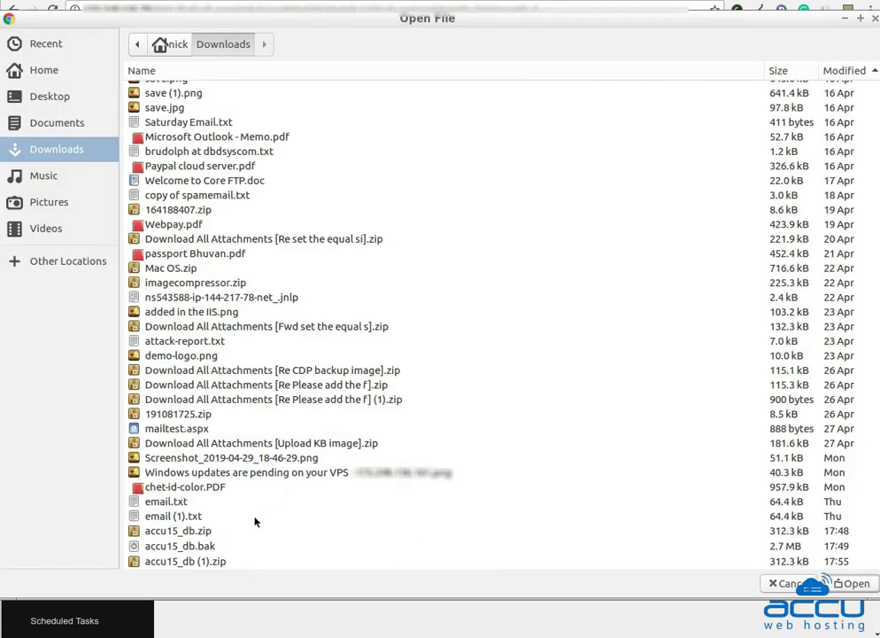
click(197, 548)
click(868, 589)
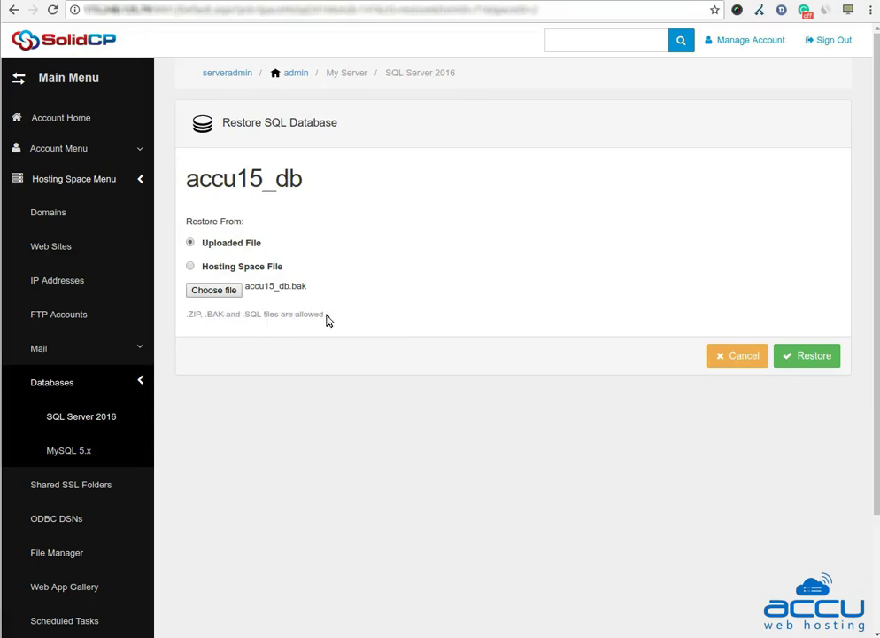
Step: Run the accu15_db restore from accu15_db.bak, then view its 8192 KB data and log files
click(805, 366)
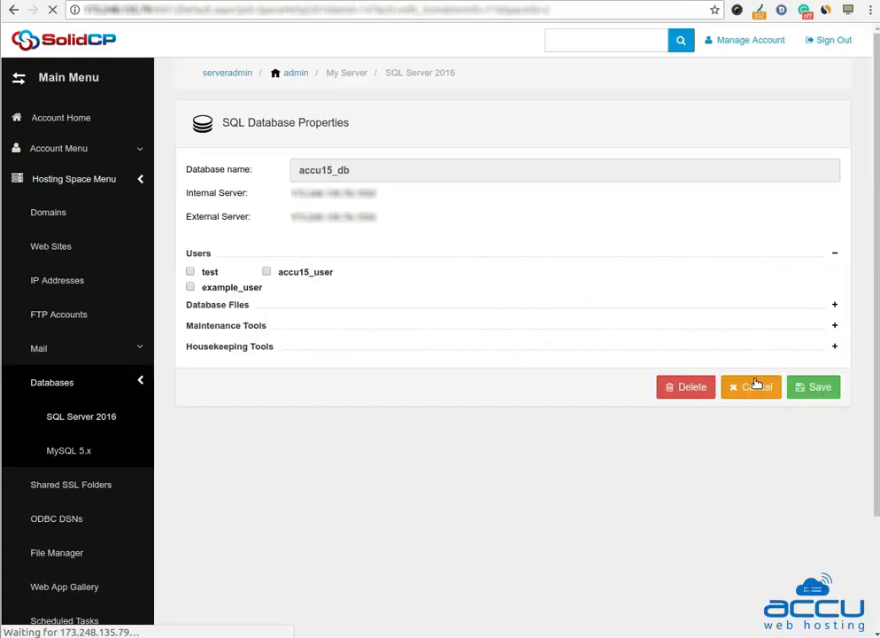
click(325, 307)
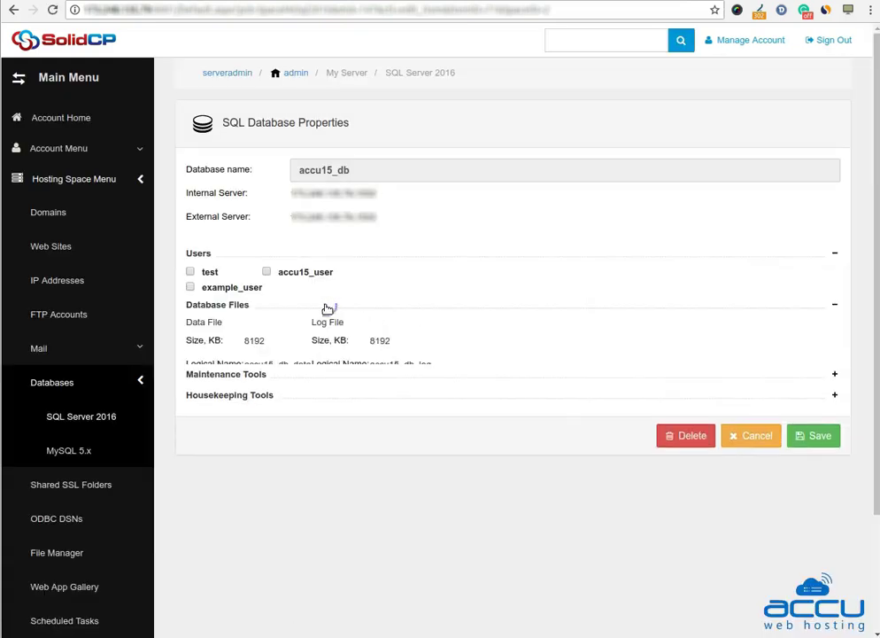